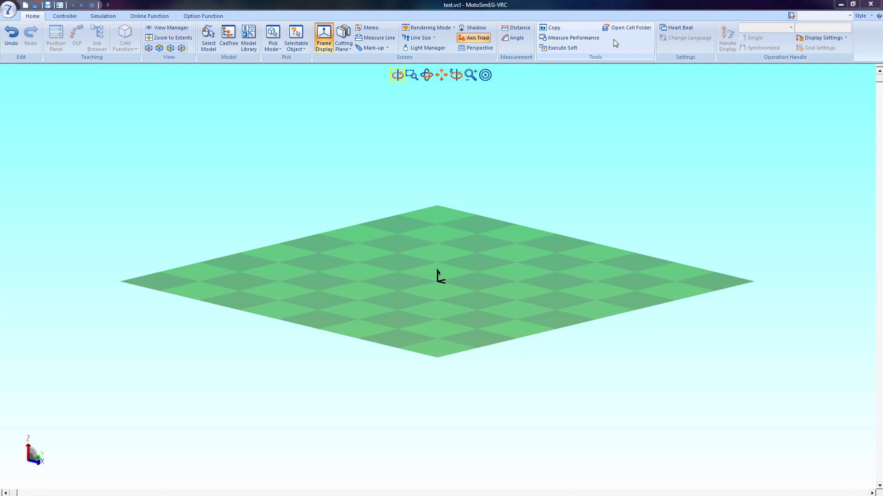
- Browse the Controller, Simulation, Online Function and Option Function tabs, ending back on Controller
click(65, 16)
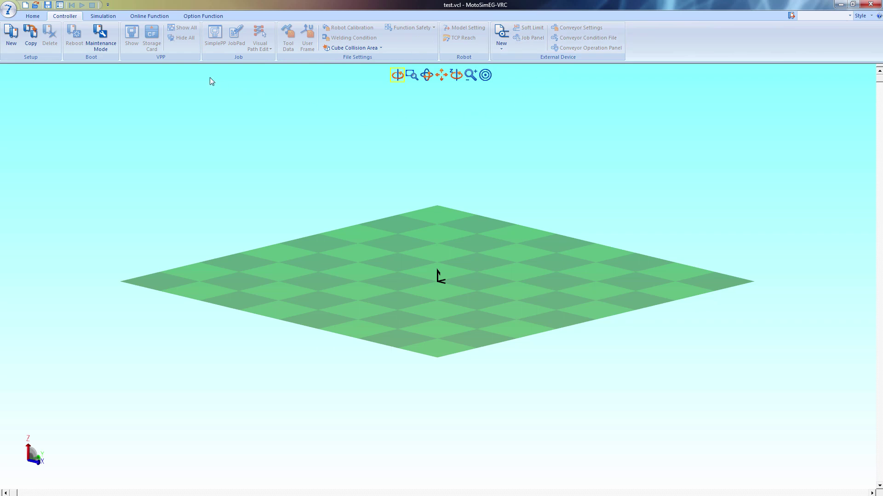
click(104, 19)
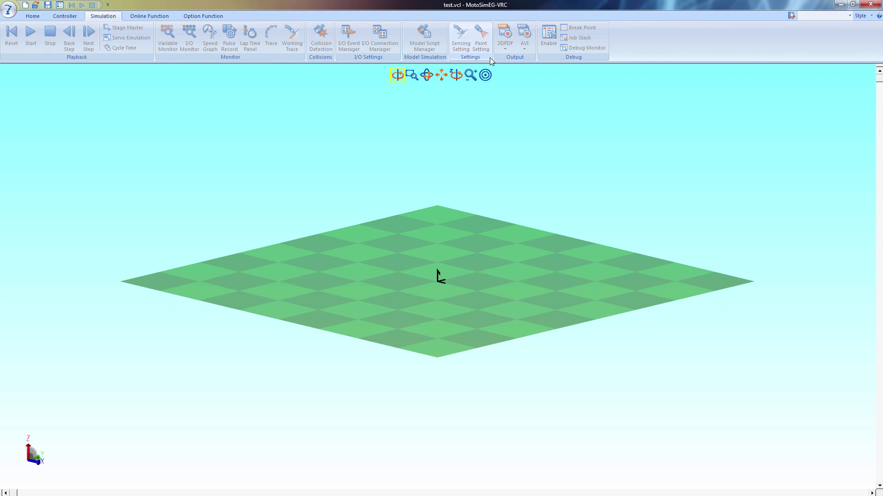
click(164, 19)
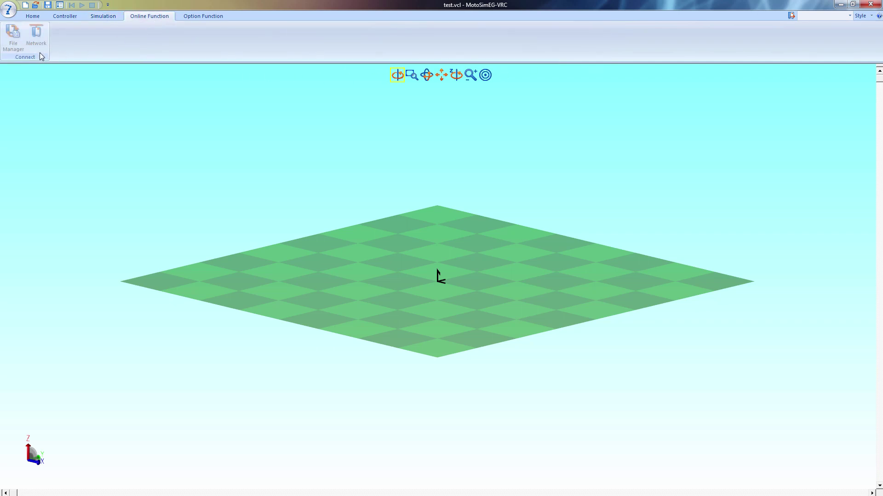
click(199, 17)
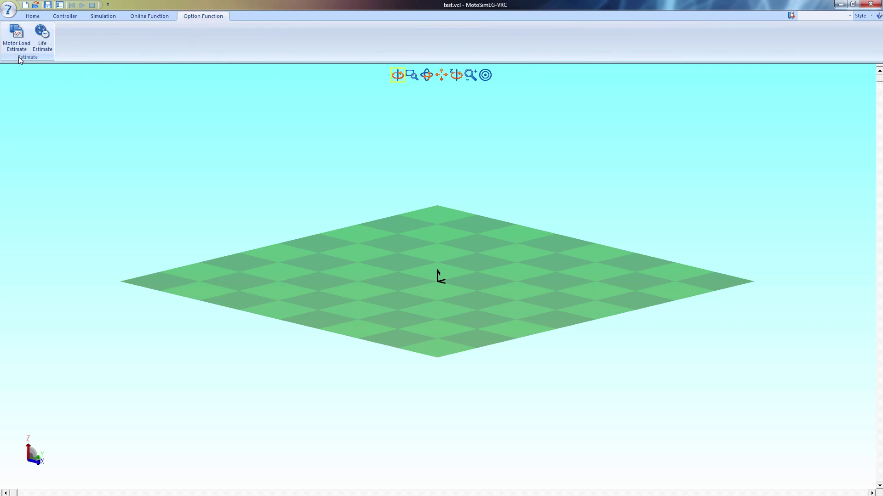
click(60, 17)
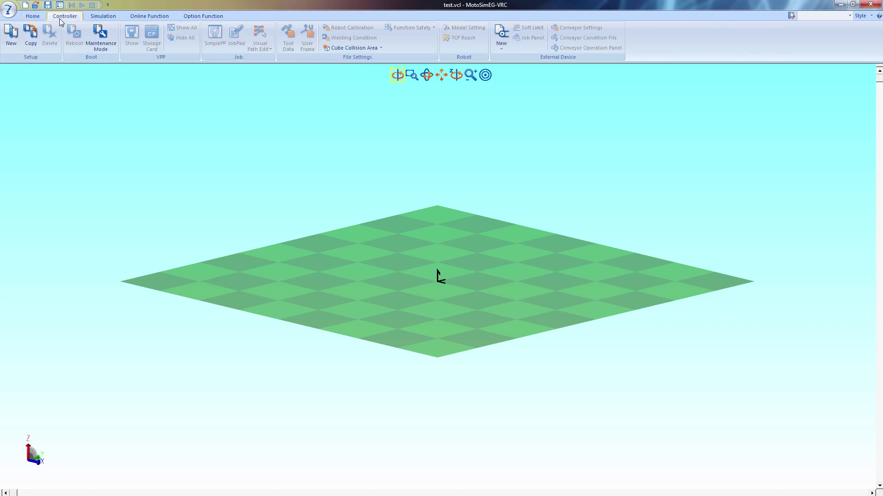
- Start a new VRC controller without a file and accept the DX200 type
click(11, 34)
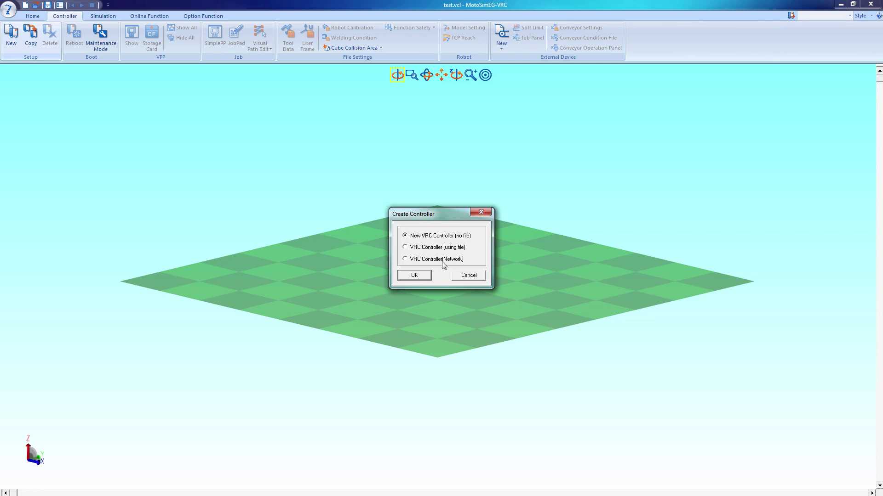
click(417, 278)
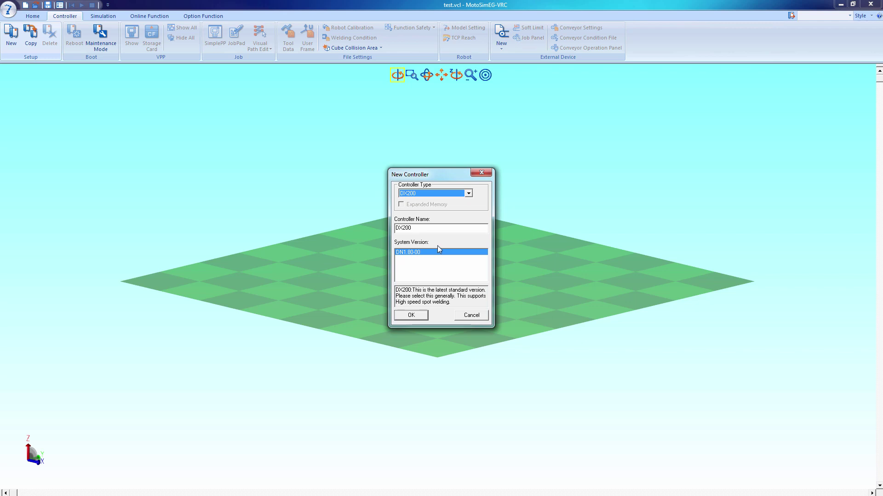
click(411, 315)
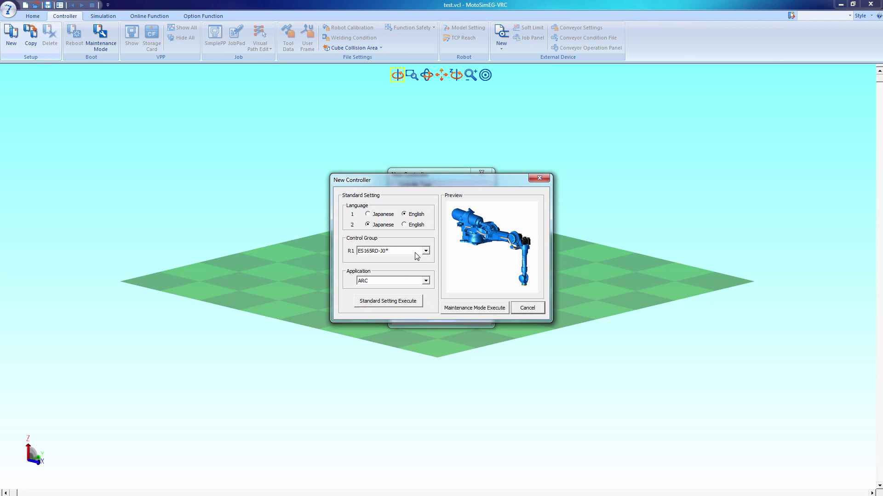
- Set language 2 to English, robot MH00024-A0*, application GENERAL, and apply standard settings
click(416, 227)
click(426, 251)
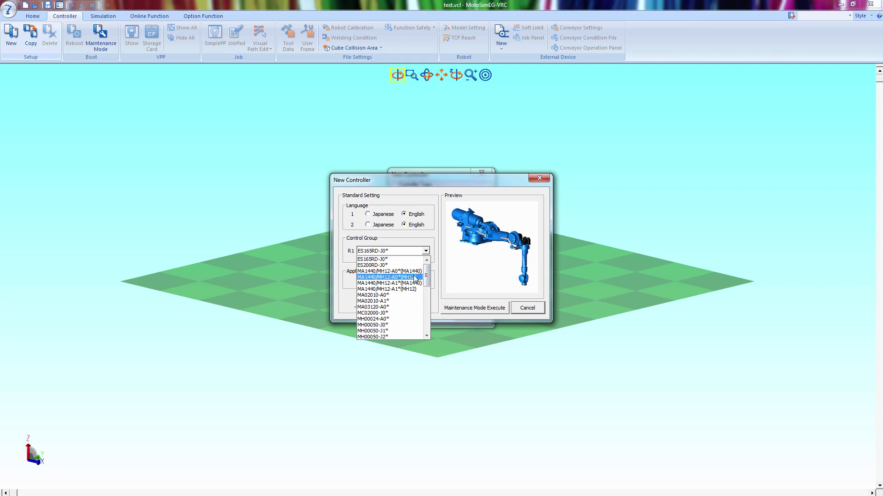
click(395, 318)
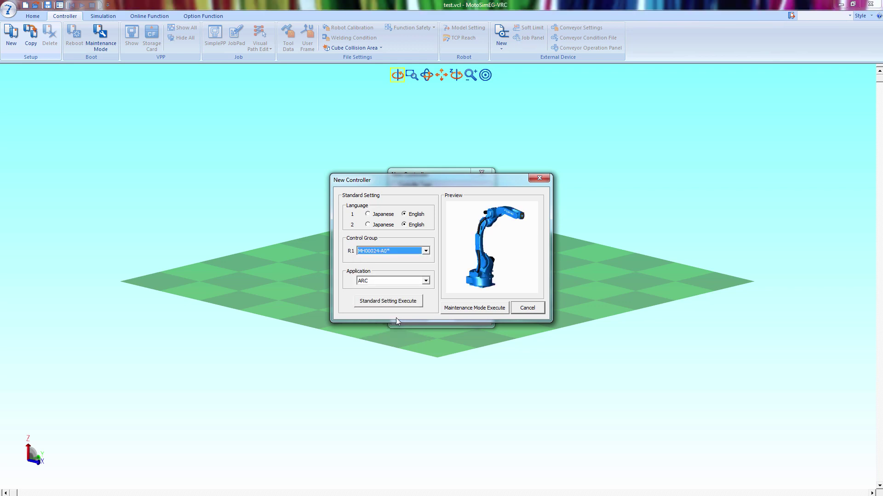
click(425, 280)
click(398, 311)
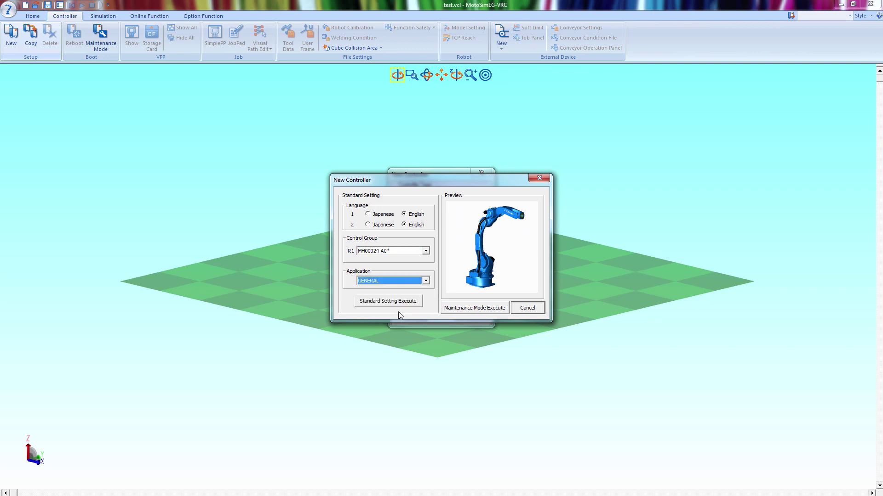
click(409, 304)
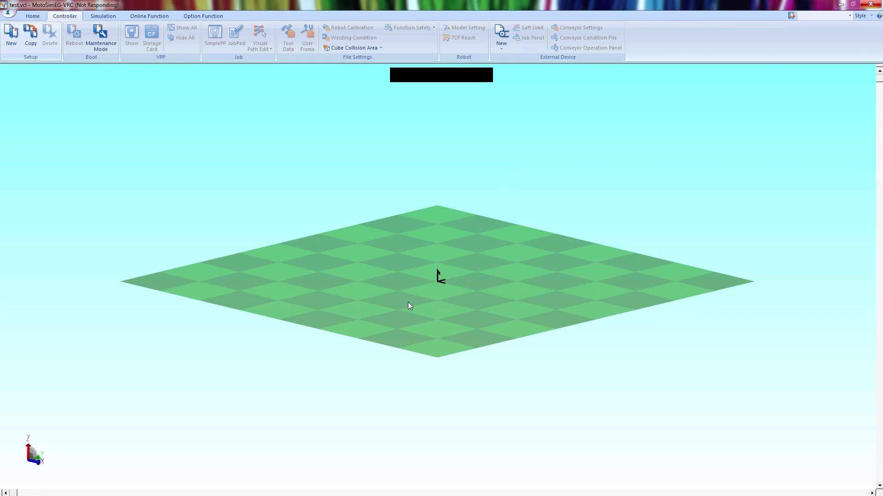
- Load the robot and show the Position Panel with the Joint frame
click(453, 307)
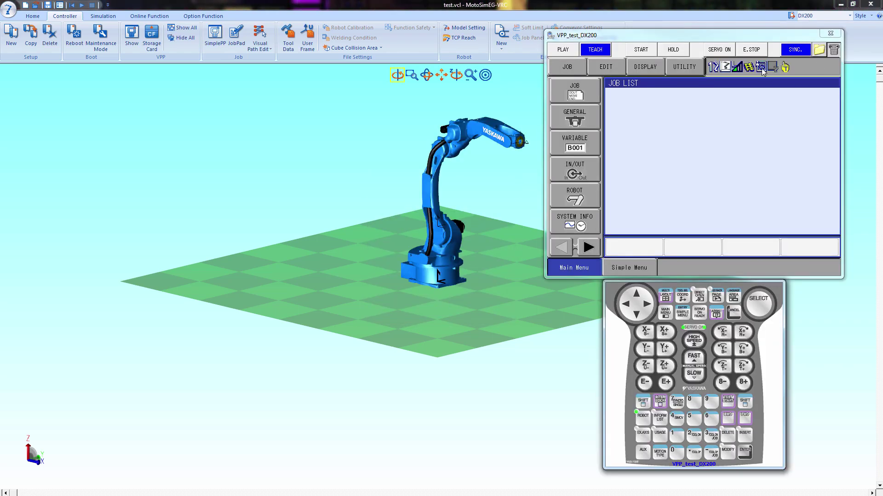
click(33, 16)
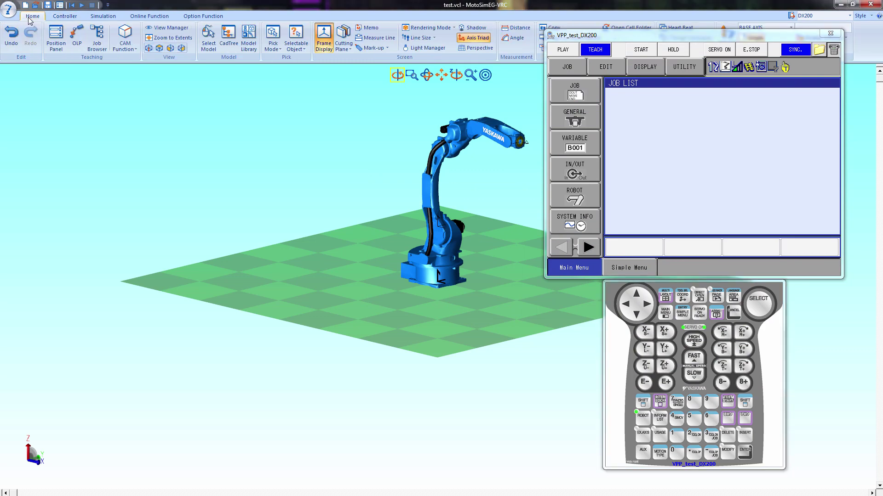
click(56, 42)
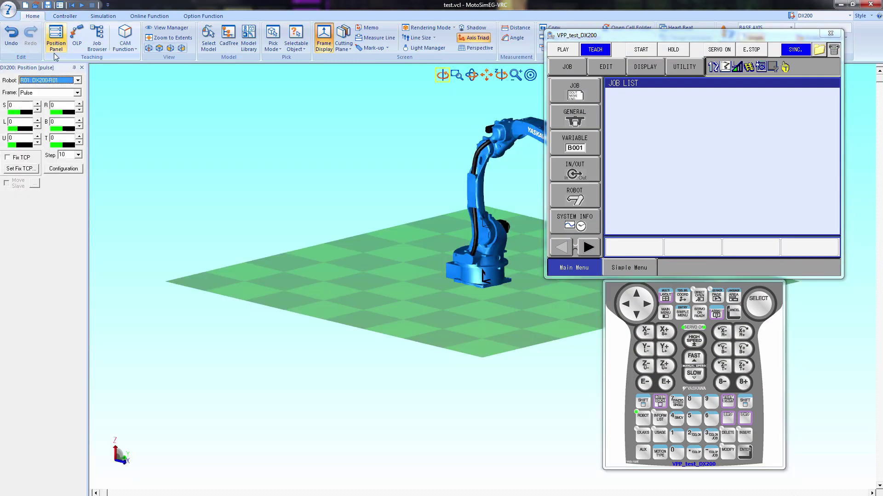
click(56, 94)
click(45, 108)
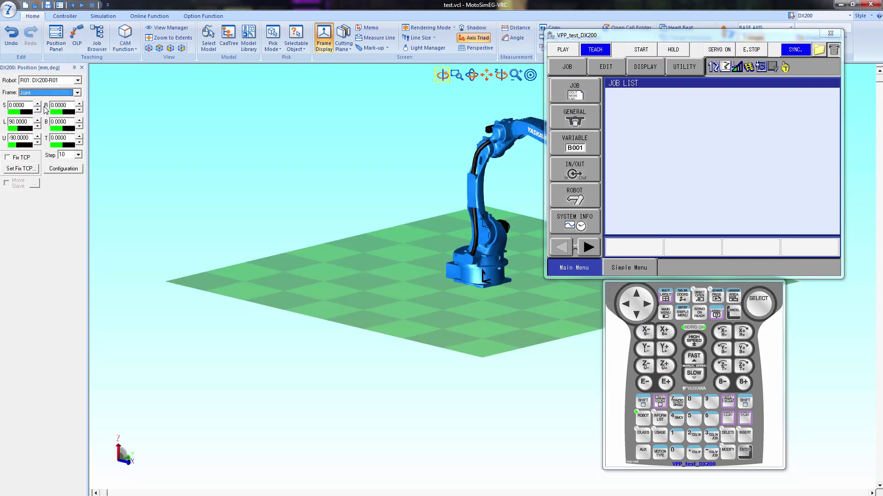
- Jog the S joint at FAST speed using X-/X+ and the spinner
click(696, 358)
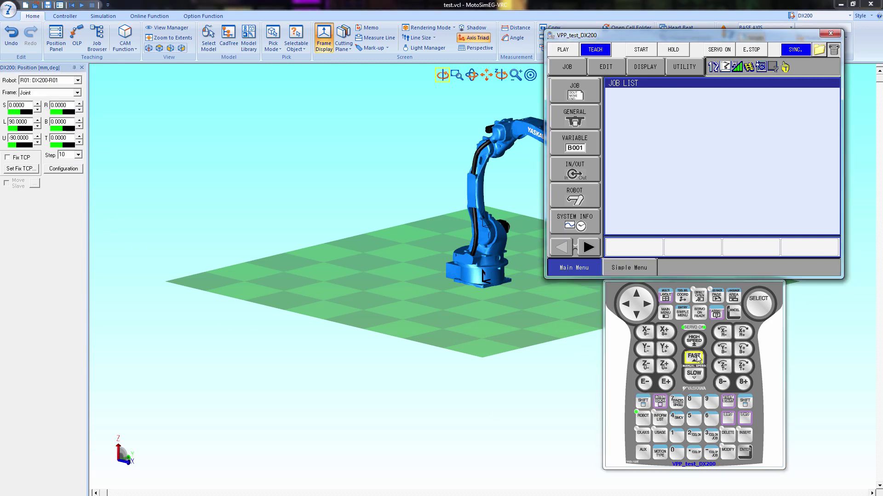
click(648, 334)
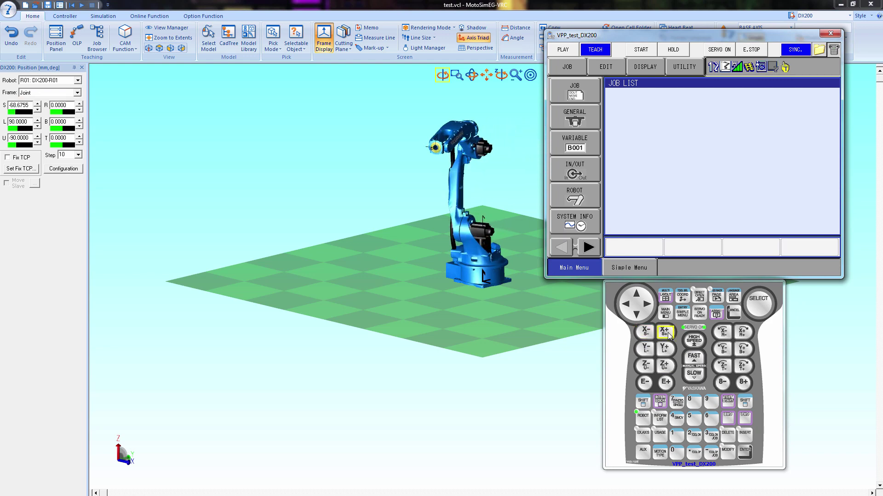
click(666, 333)
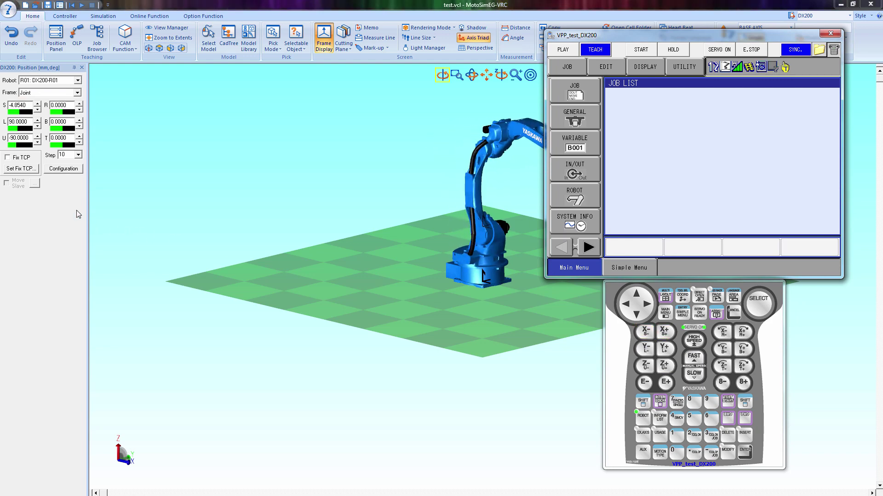
click(37, 108)
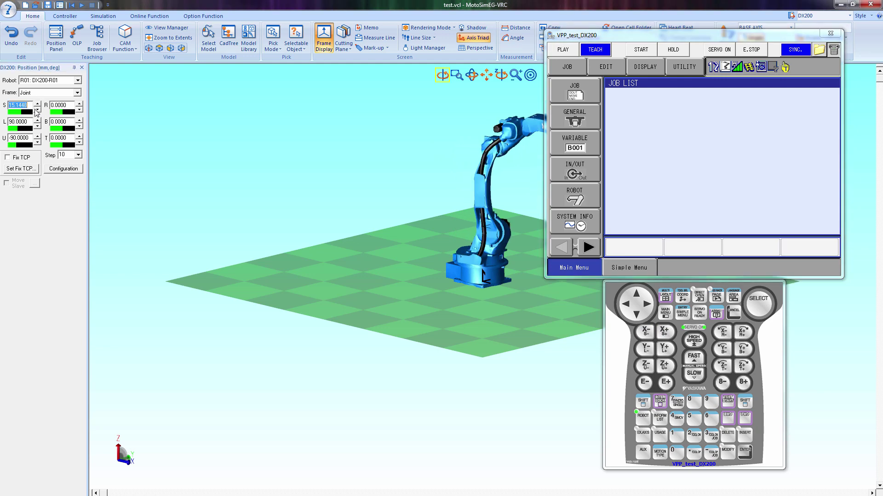
click(37, 110)
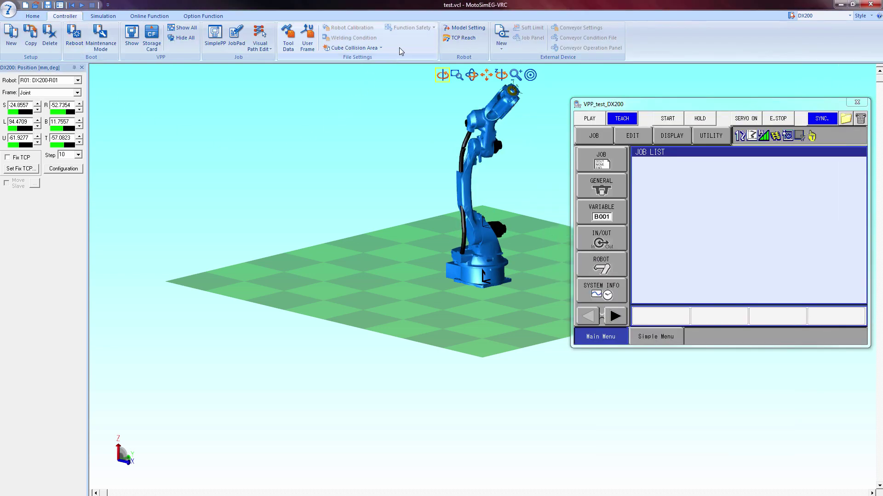
- Create a 3D TCP reach envelope for the robot, then delete it
click(463, 39)
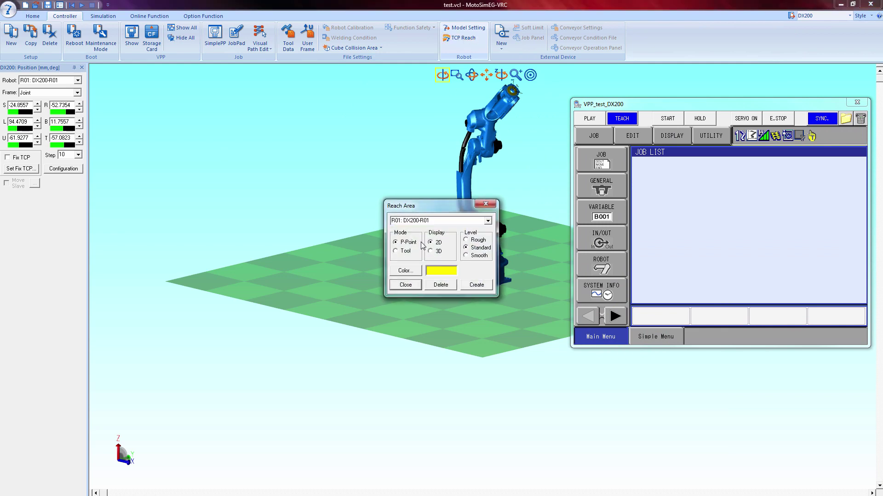
click(437, 253)
click(476, 288)
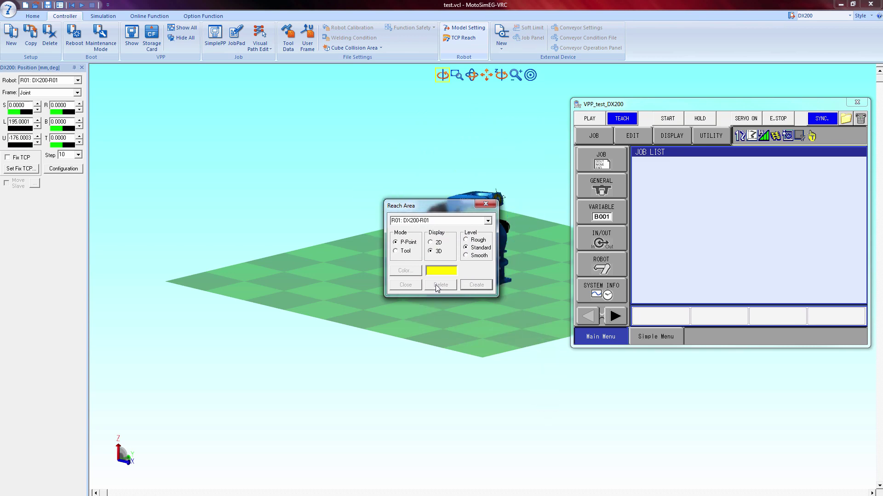
click(450, 290)
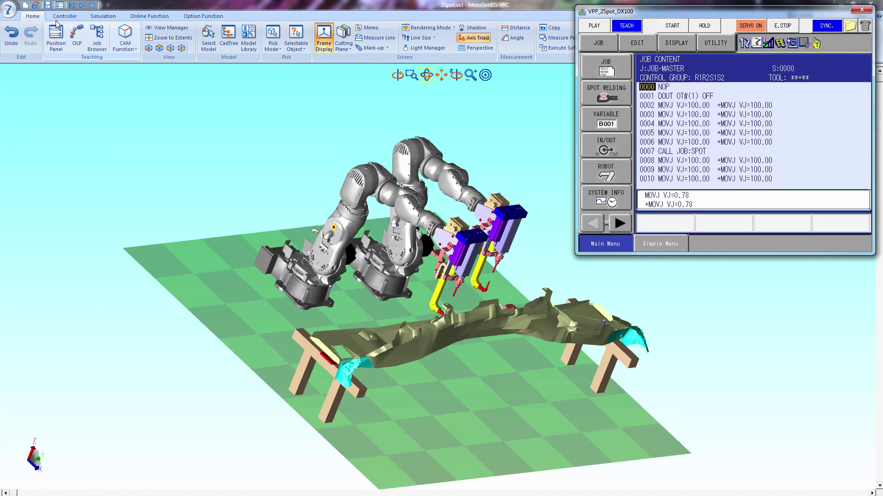
- Reset the simulation and start playback from the Simulation tab
click(65, 16)
click(98, 16)
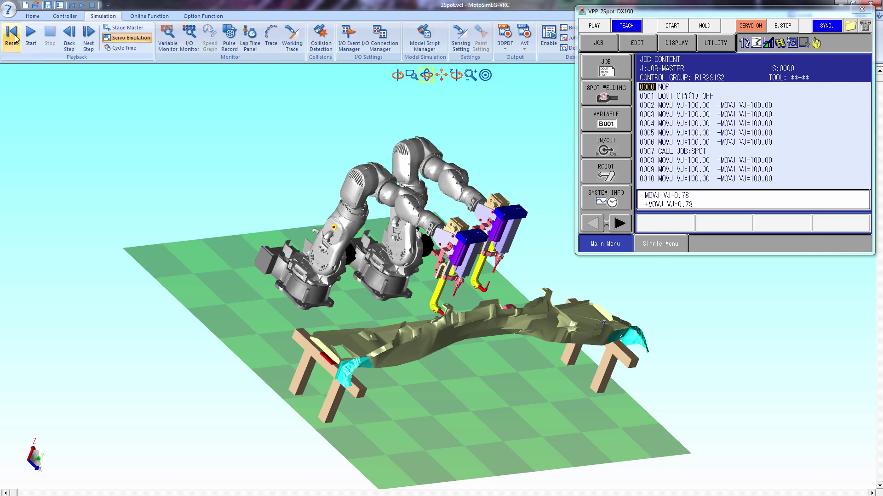
click(12, 35)
click(31, 35)
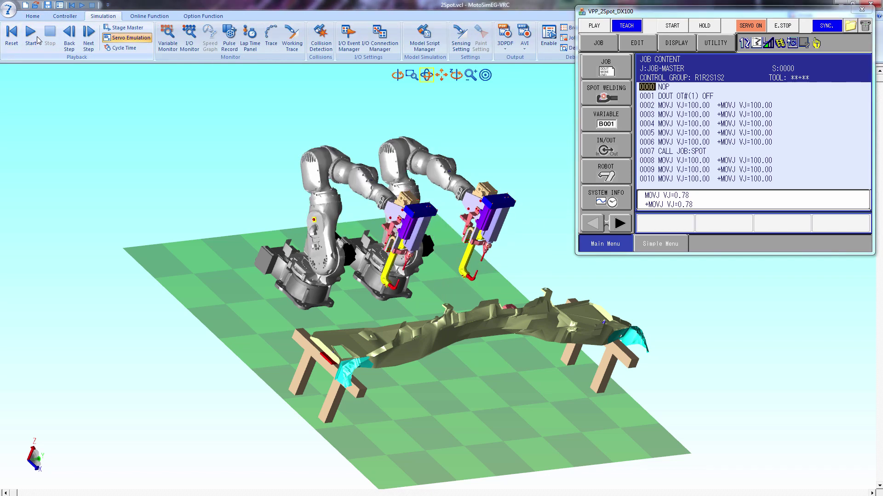
- Show cycle time on the pendant's DISPLAY menu and orbit the cell view
click(675, 42)
click(683, 66)
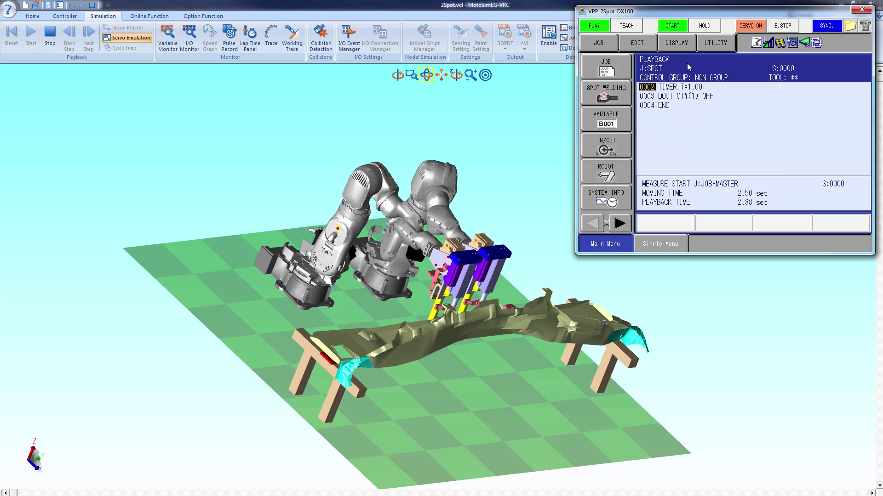
drag(238, 361, 337, 389)
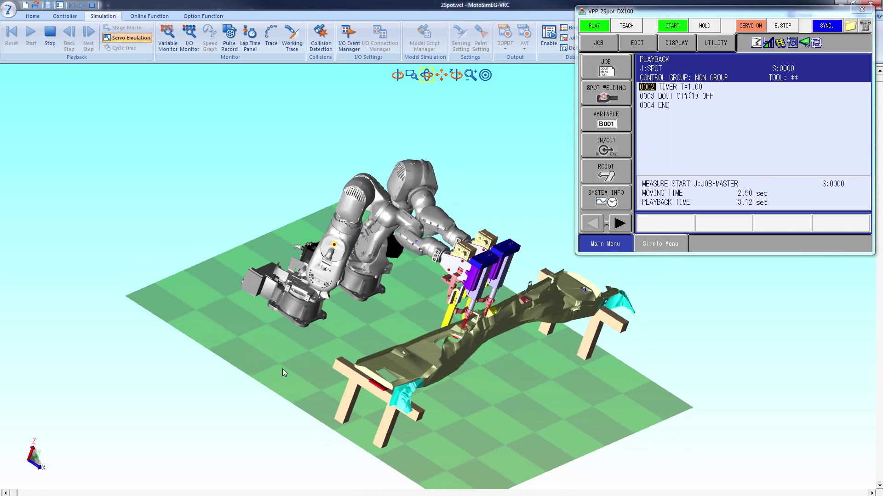